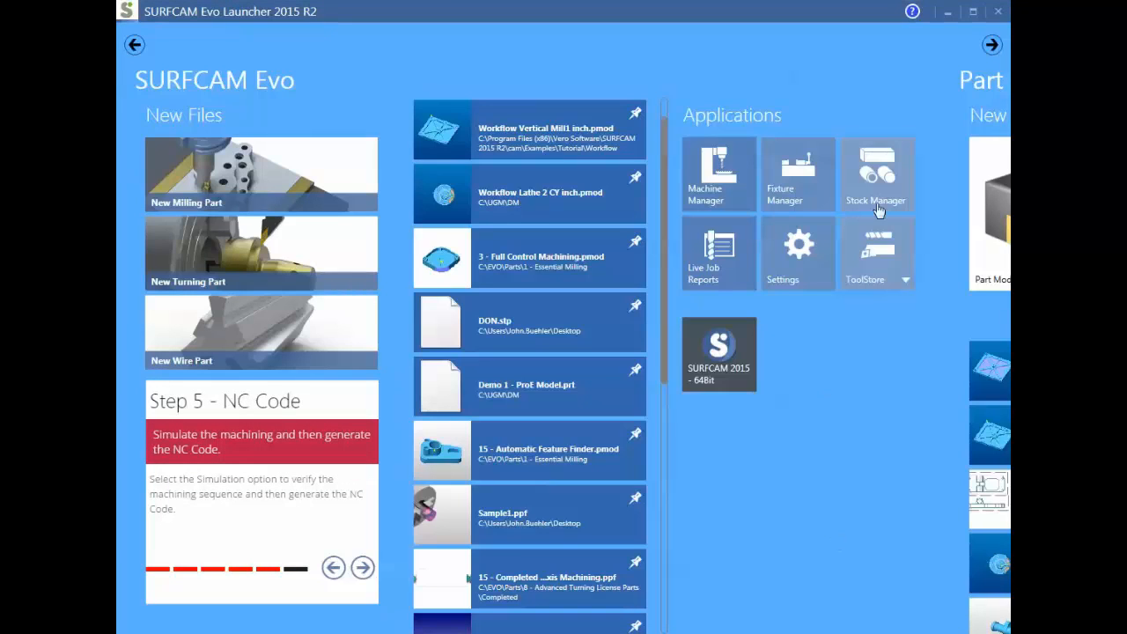
- Start Code Wizard from the launcher and choose to open an existing document
click(992, 46)
click(993, 46)
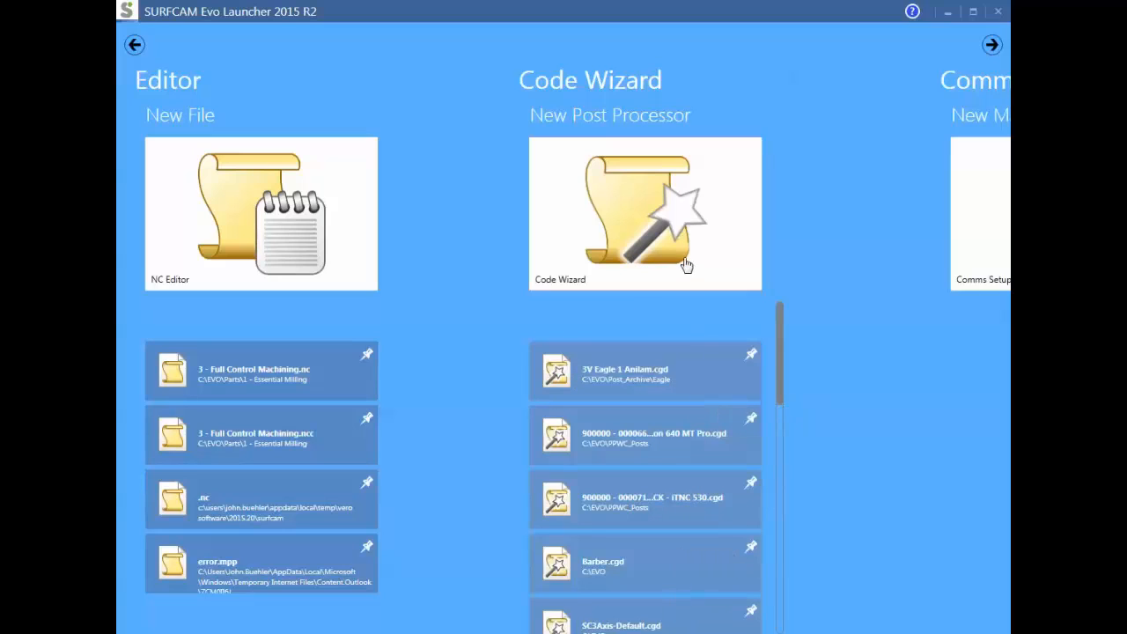
click(663, 227)
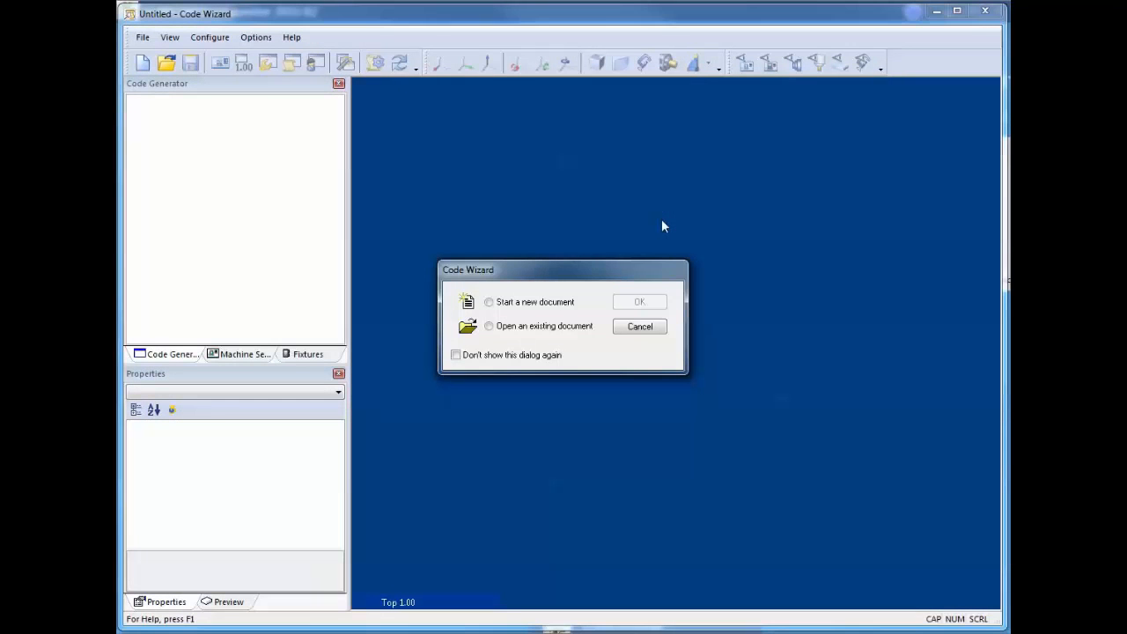
click(498, 329)
click(641, 301)
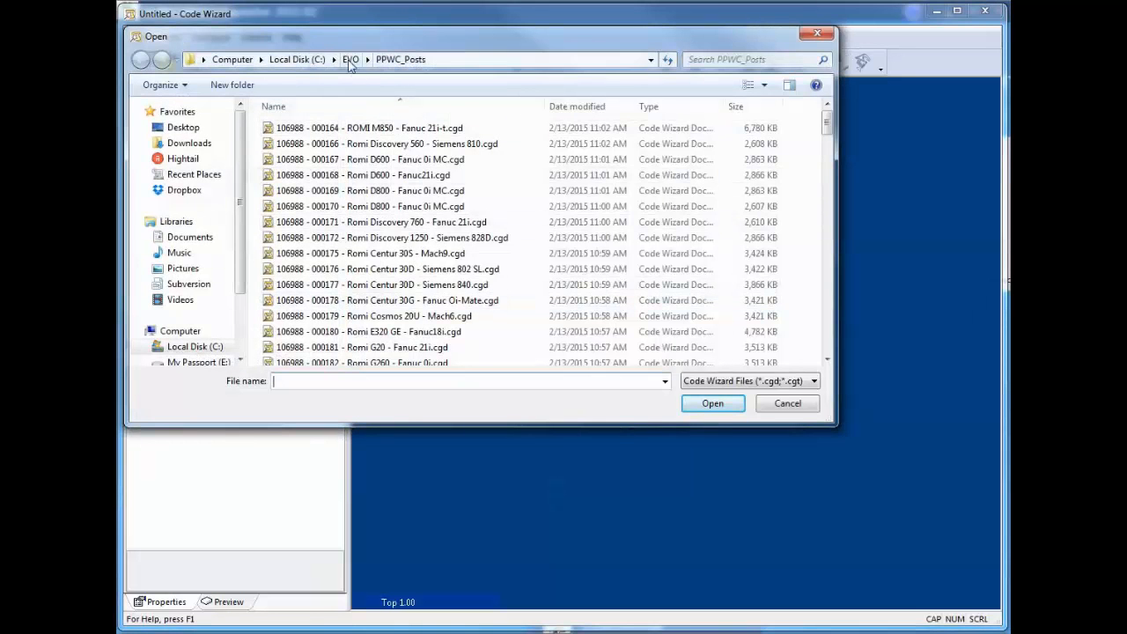
- Open 3V Eagle 1 Anilam.cgd from the EVO\Post_Archive\Eagle folder and decline the template update
click(350, 59)
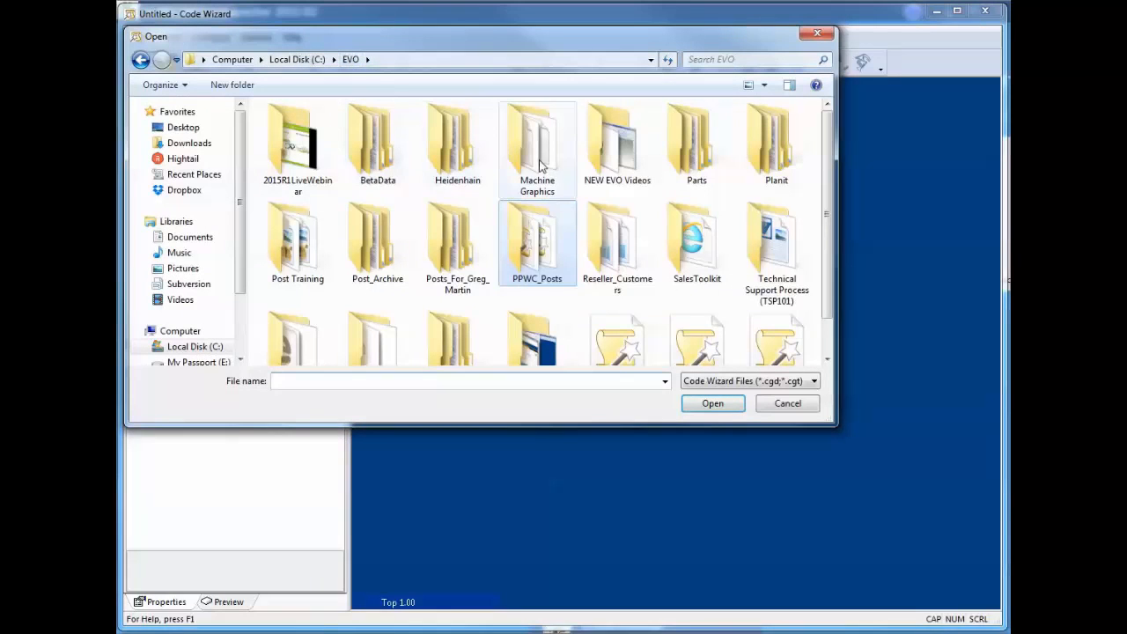
click(384, 253)
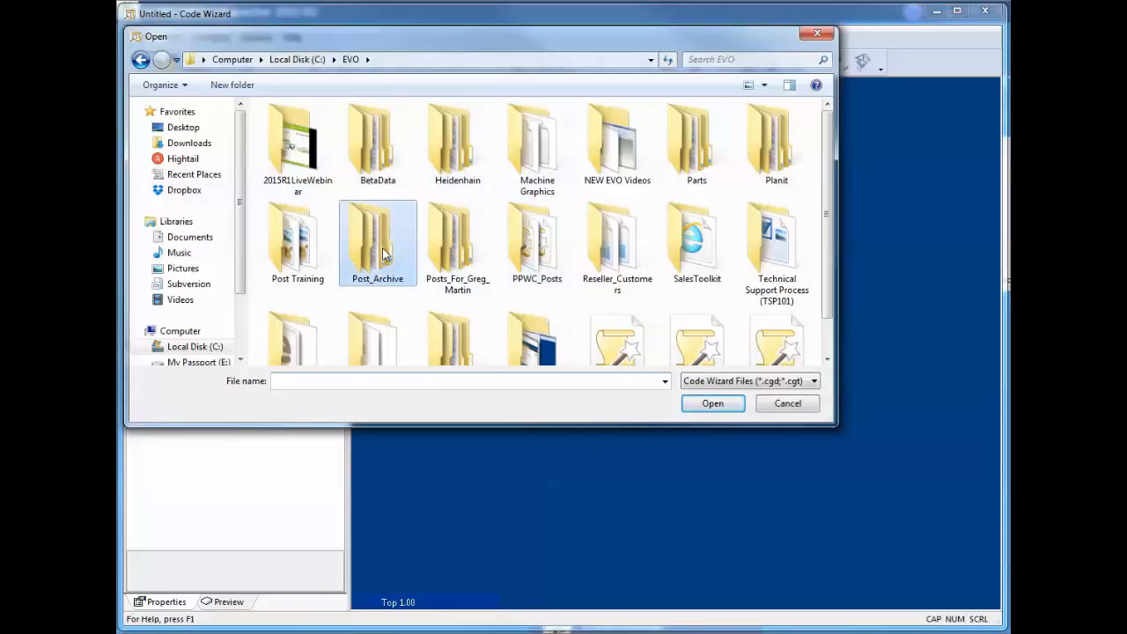
double_click(384, 253)
double_click(285, 144)
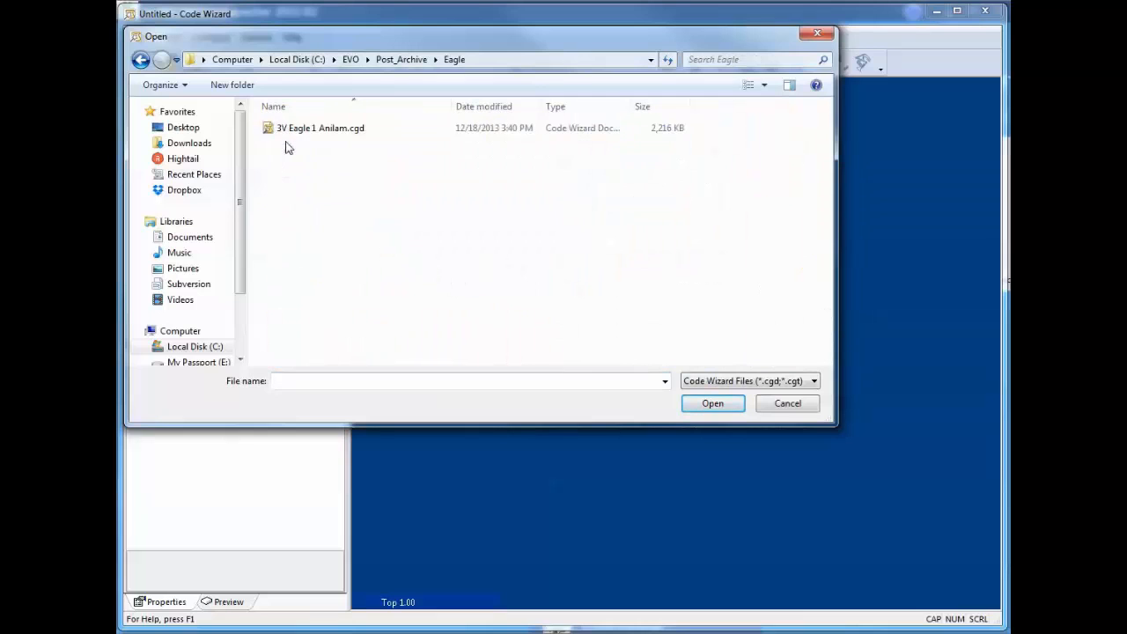
double_click(341, 132)
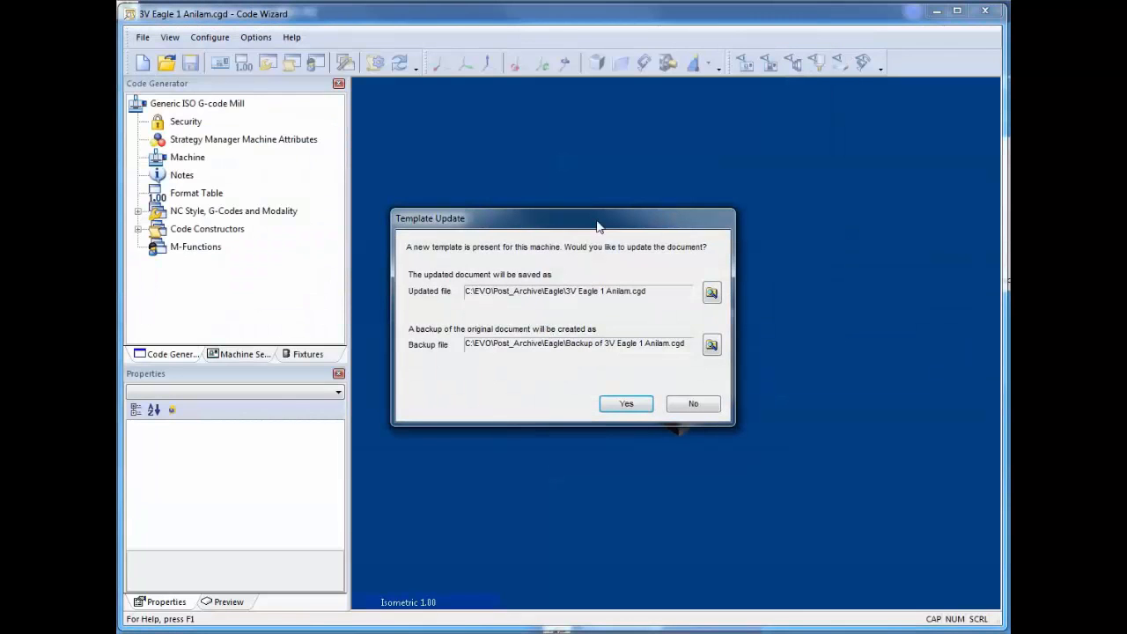
drag(602, 222, 560, 50)
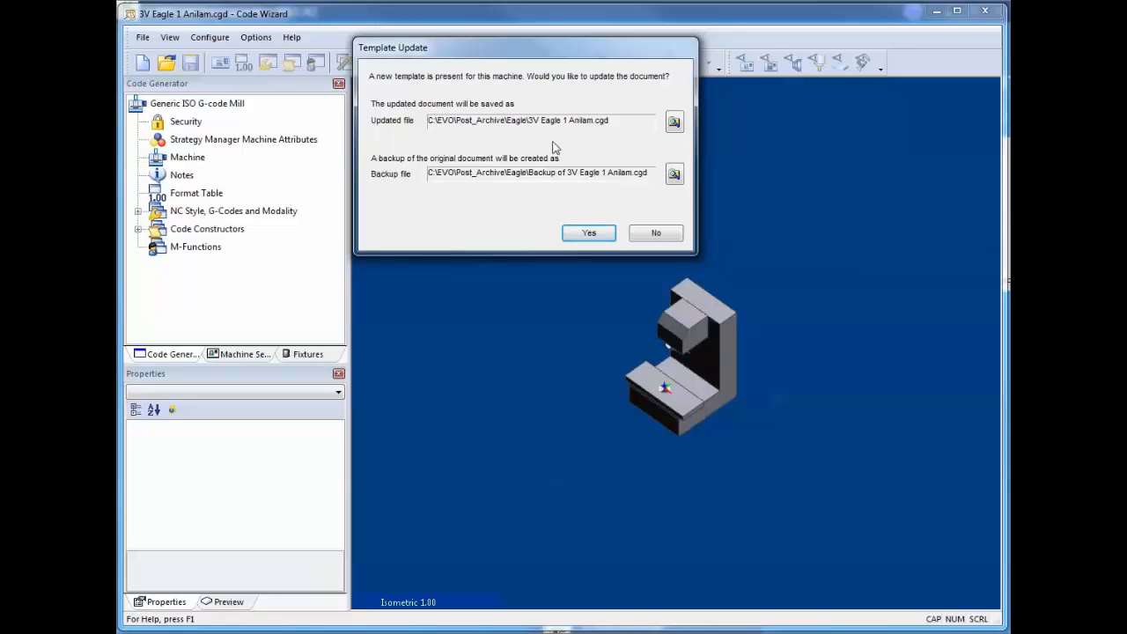
click(652, 236)
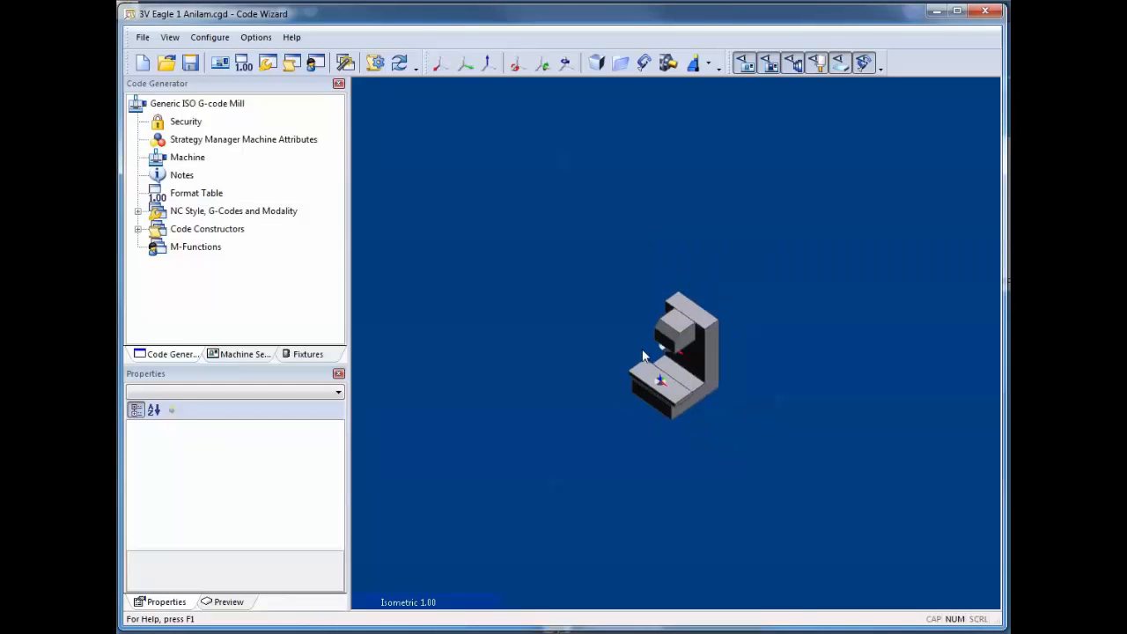
- Open the post's Format Table, select the Z Move word and enter 5.45 as the sample output test value
scroll(655, 365, up, 2)
scroll(842, 435, up, 2)
scroll(719, 381, up, 1)
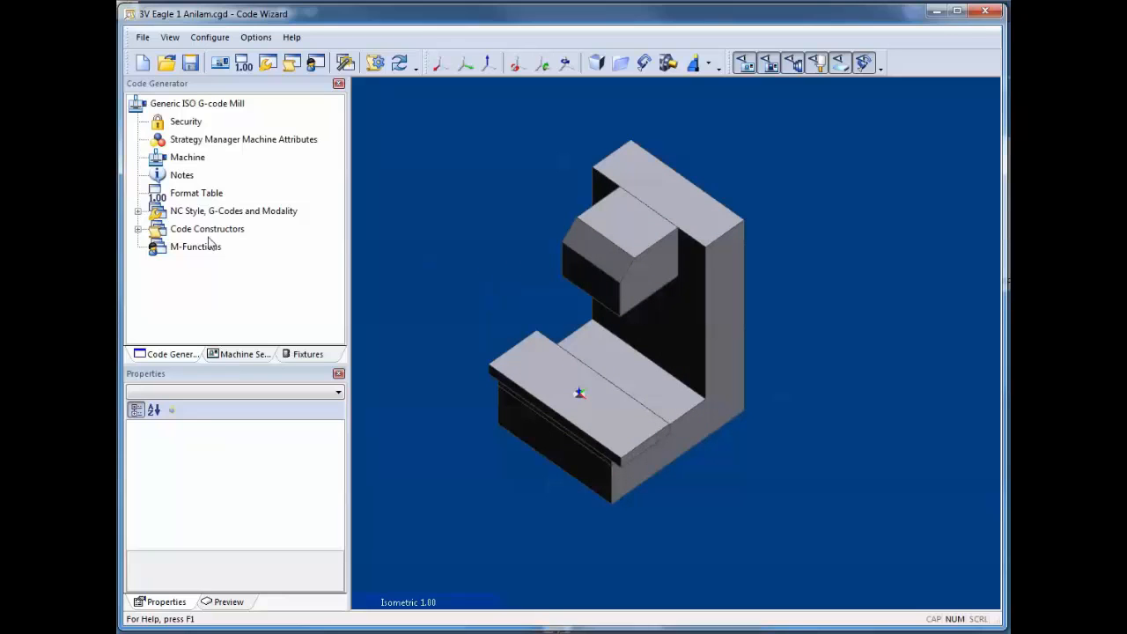
double_click(186, 196)
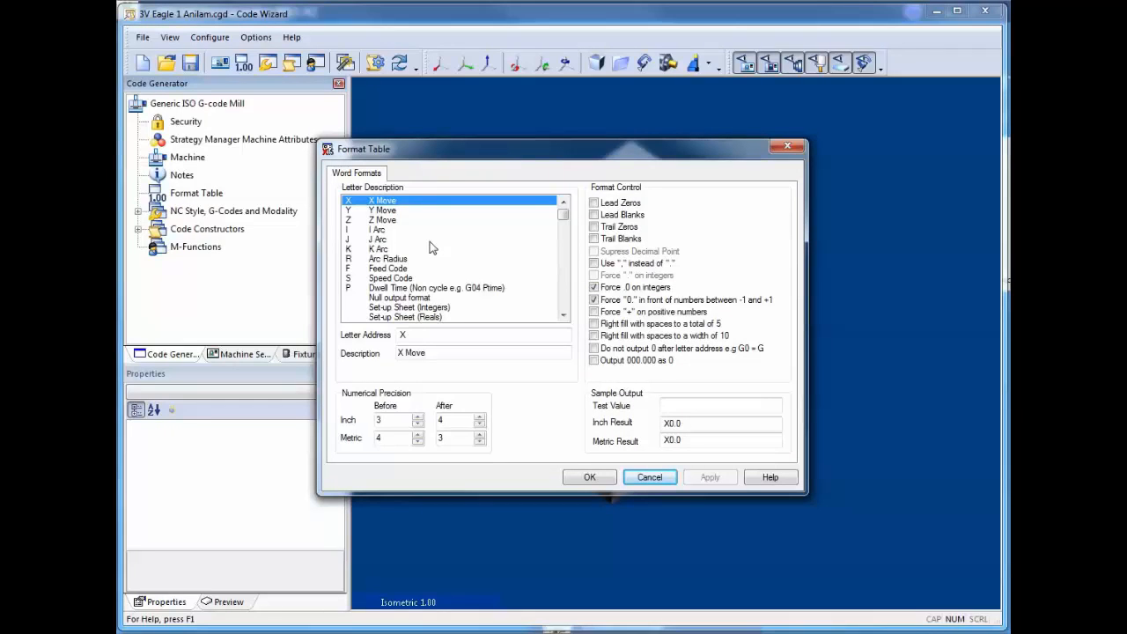
click(380, 221)
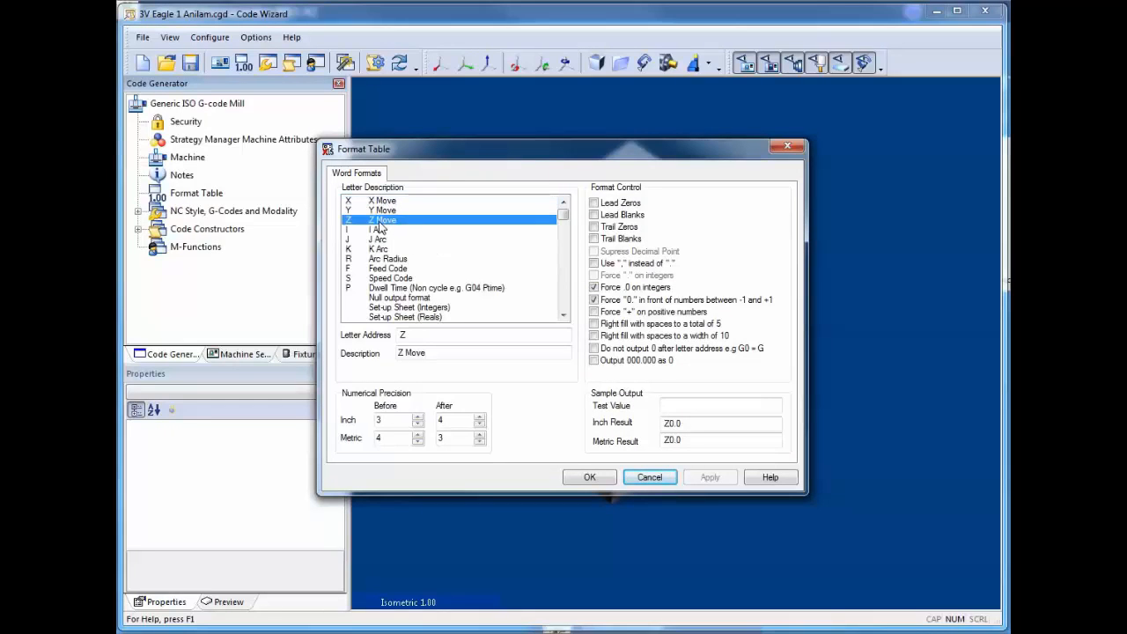
click(673, 406)
text(5)
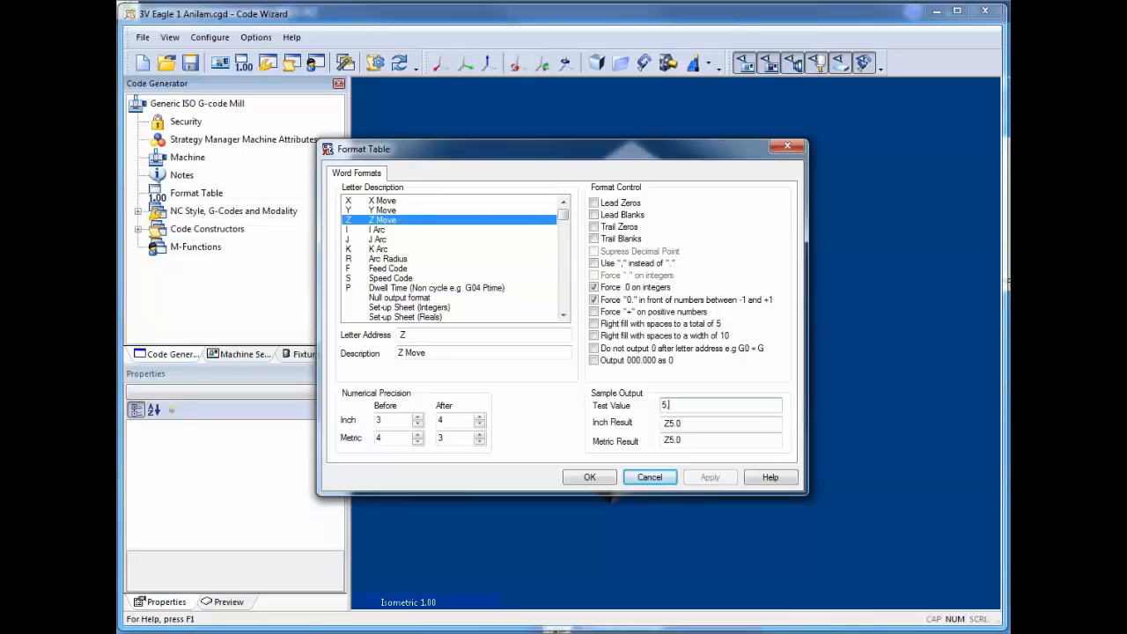
text(.45)
drag(689, 407, 649, 406)
text(5.45)
- Enable Trail Zeros for the Z Move word, reduce its inch precision after the decimal point, and apply the format changes
click(594, 227)
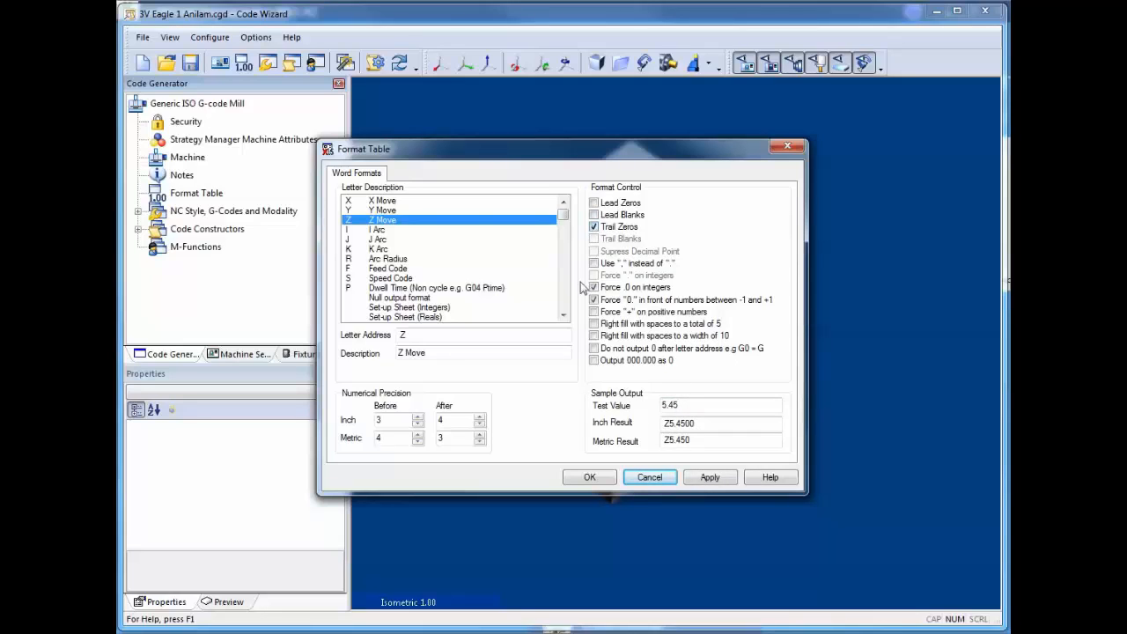
click(479, 425)
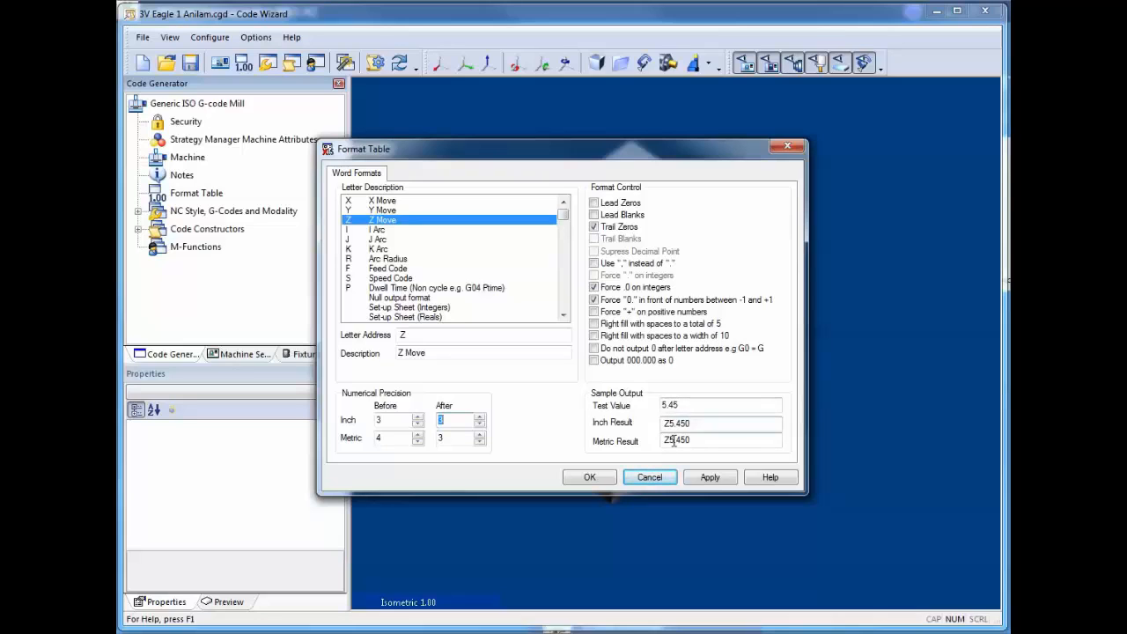
click(707, 480)
click(590, 478)
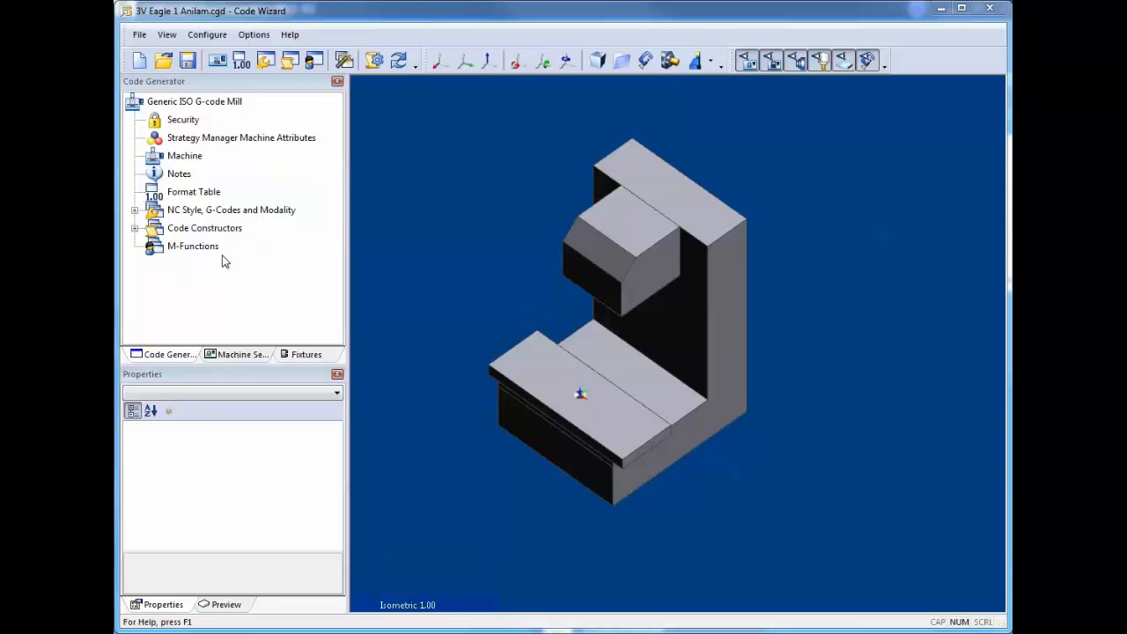
- Compile the post processor document and close Code Wizard, saving the changes to 3V Eagle 1 Anilam.cgd
click(375, 61)
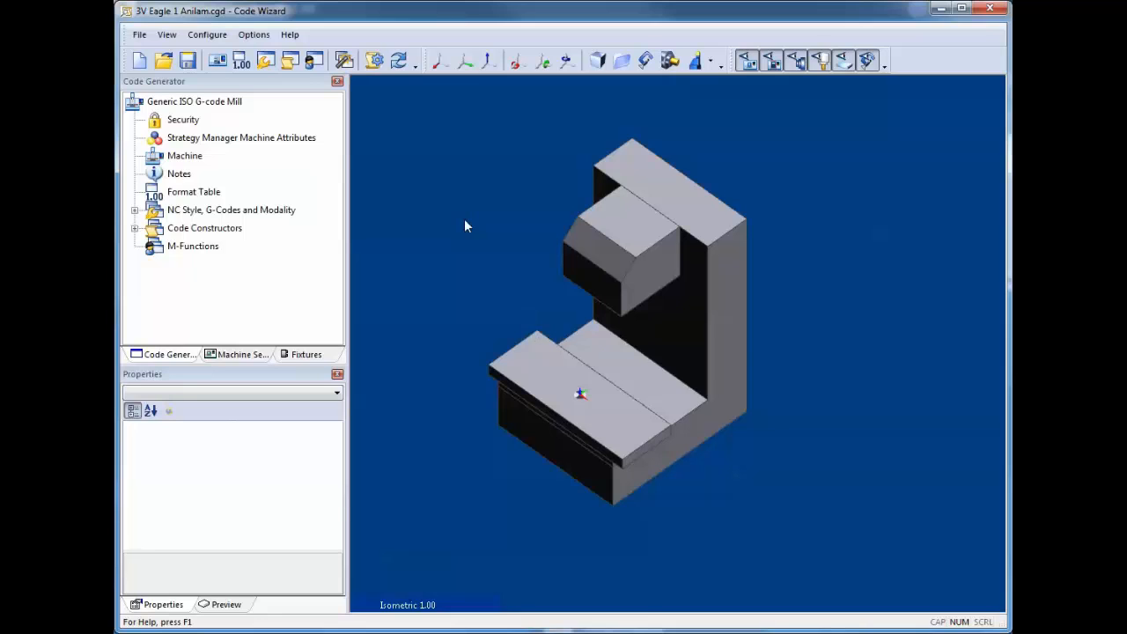
click(986, 10)
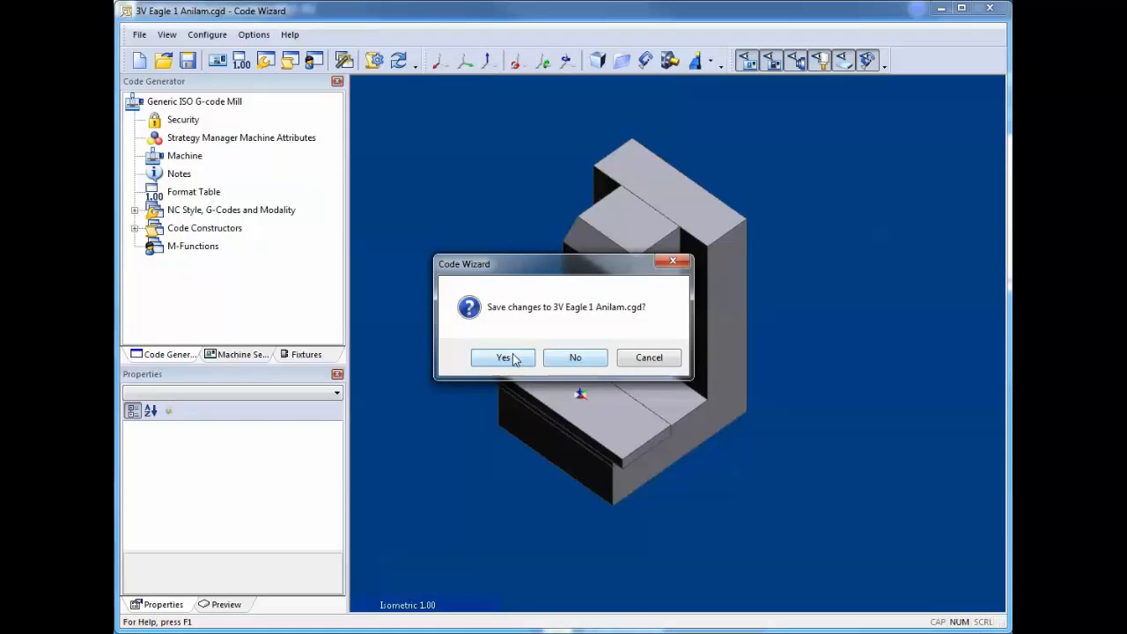
click(516, 359)
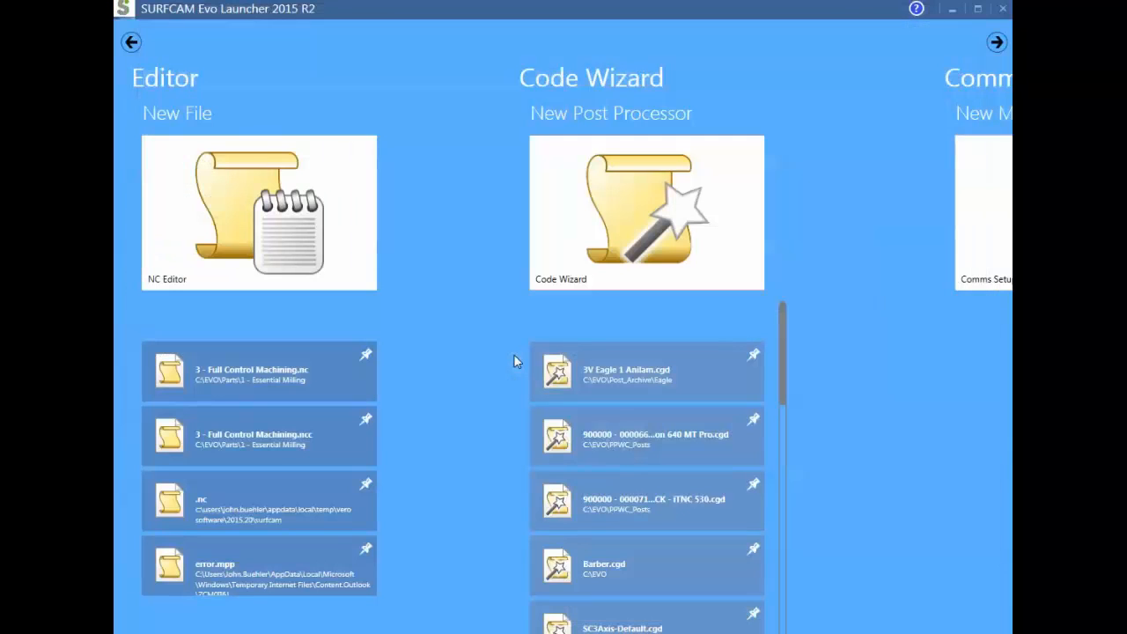
- Return to the launcher's main page and add a new machine to the Milling list in Machine Manager
click(132, 43)
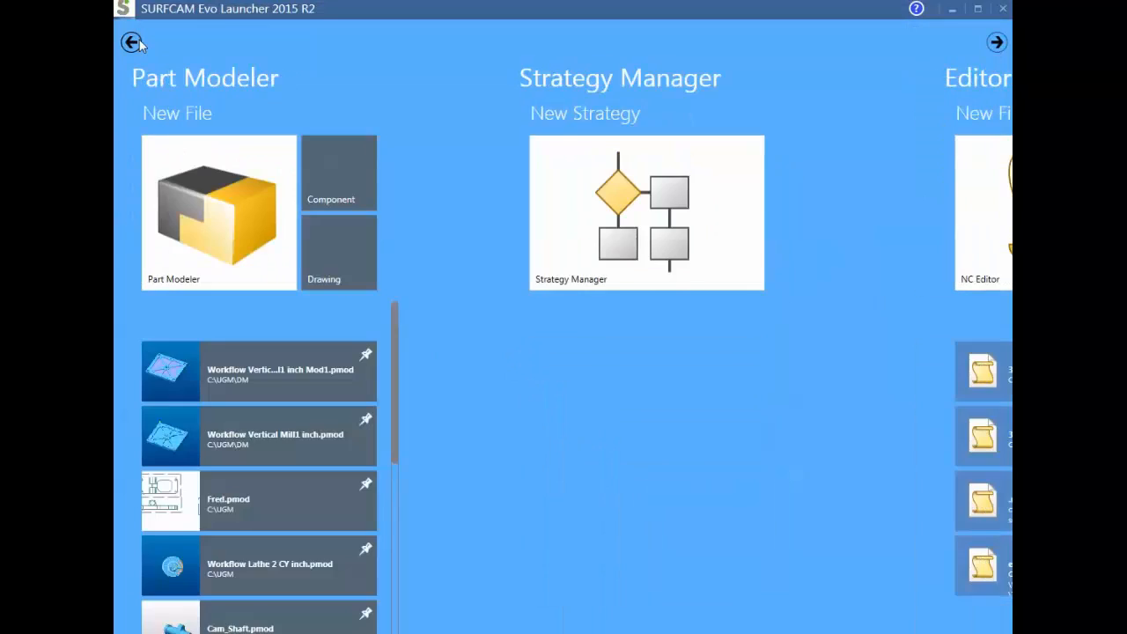
click(132, 43)
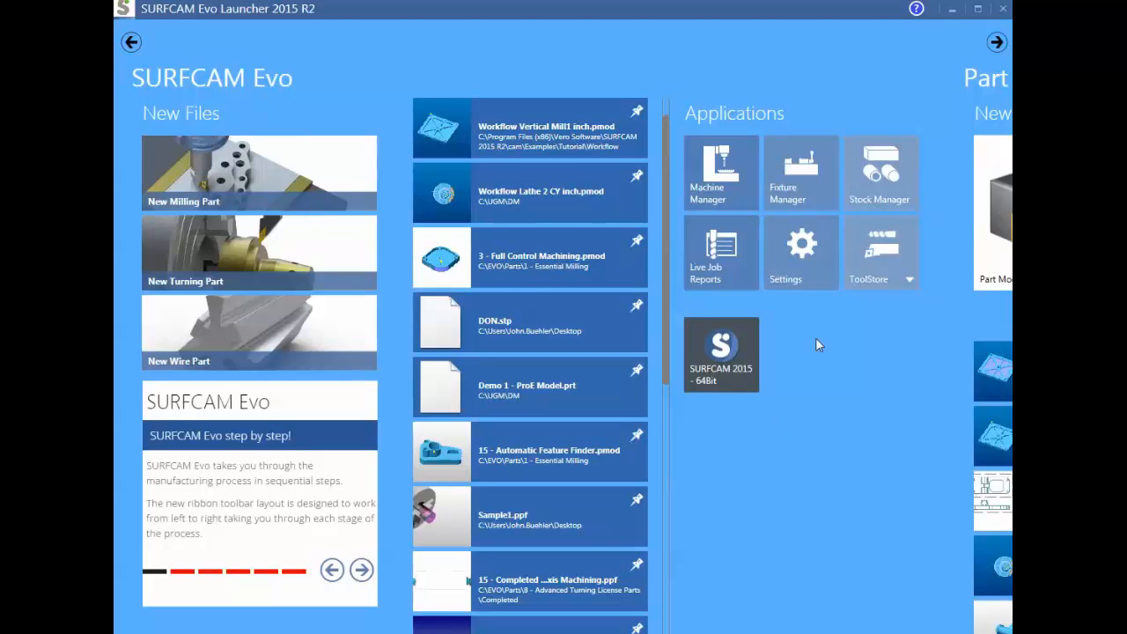
click(729, 197)
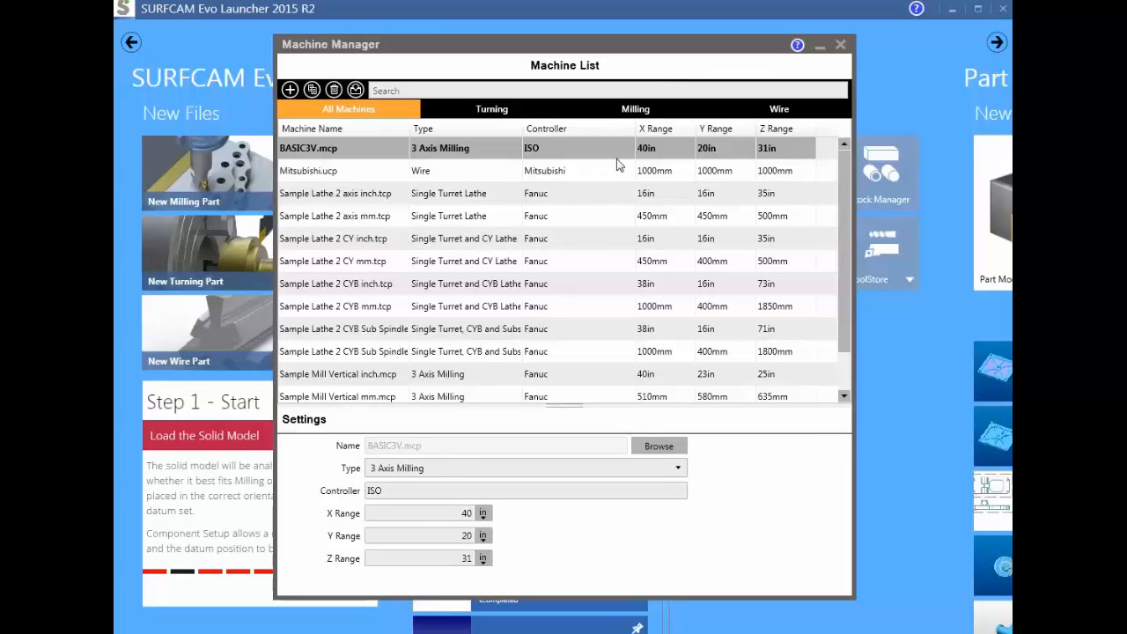
click(653, 112)
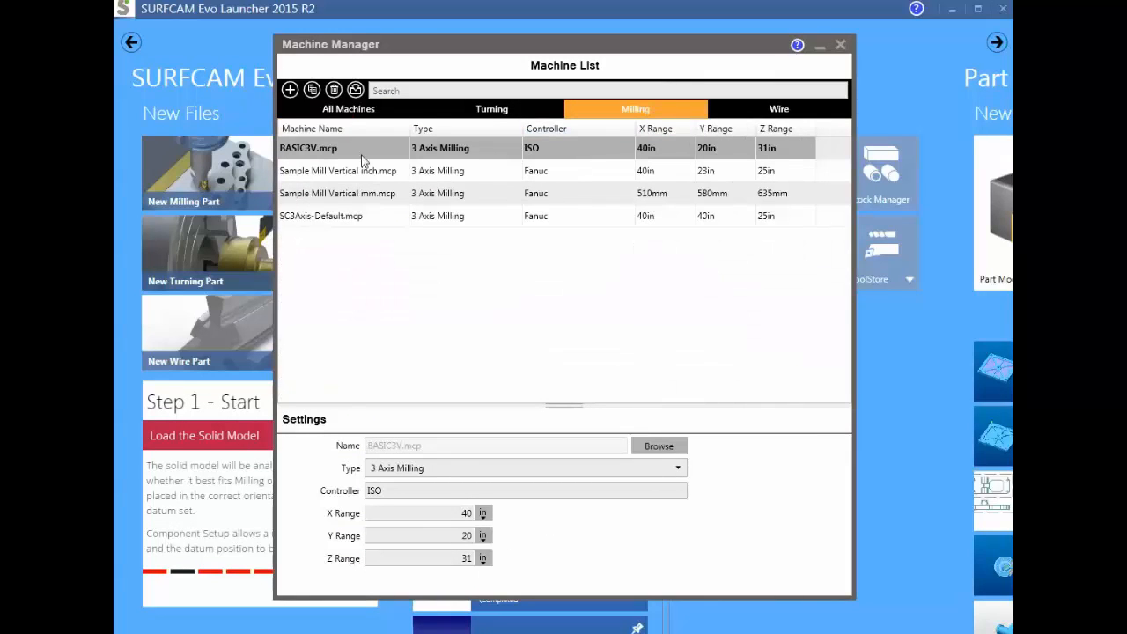
click(291, 91)
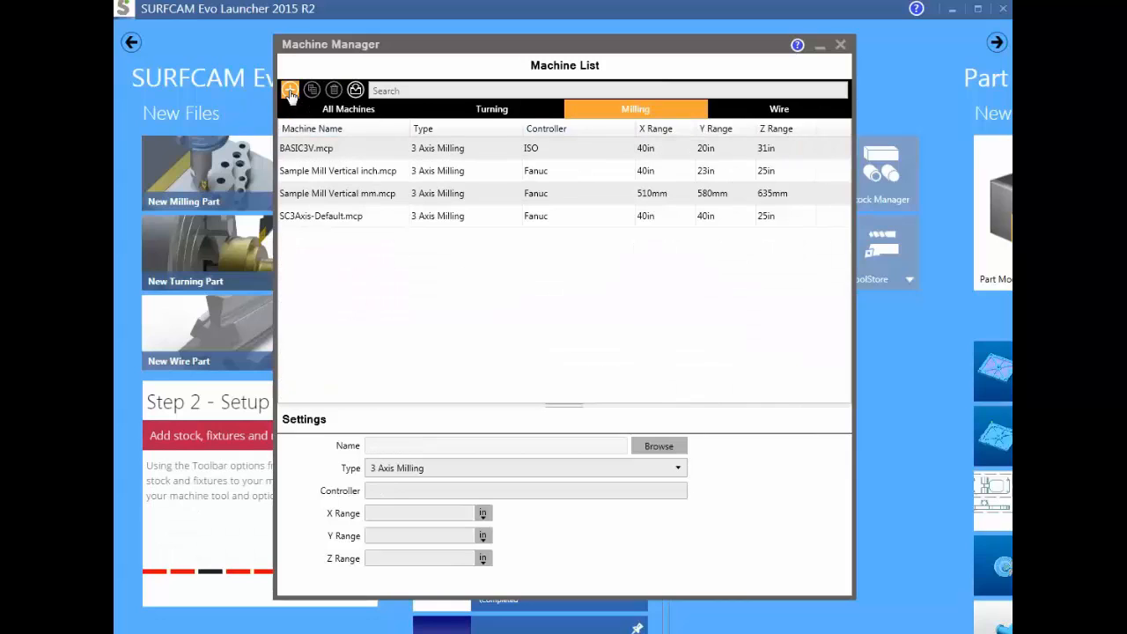
- Assign 3V Eagle 1 Anilam.mcp to the new machine, set its controller to Anilam, save it and close Machine Manager
click(656, 446)
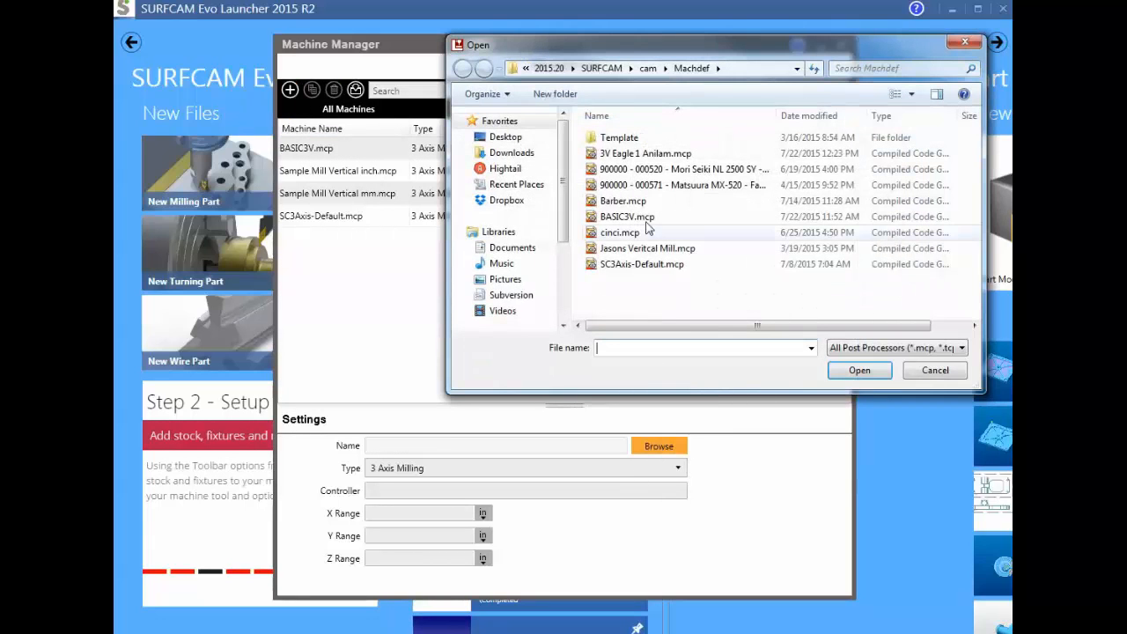
click(651, 154)
click(859, 370)
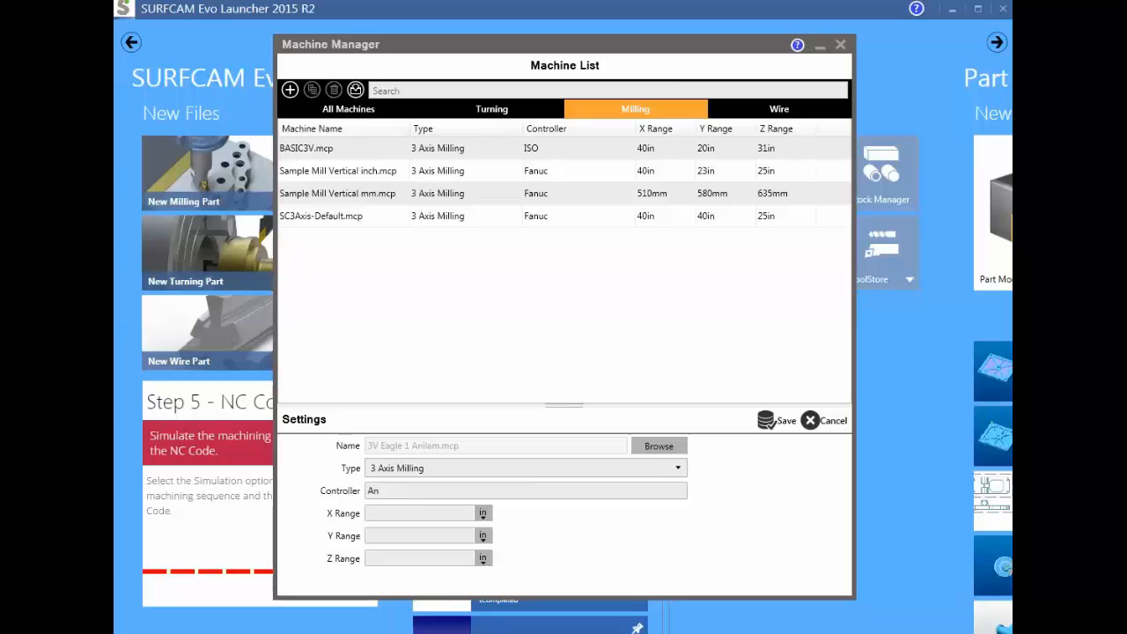
text(Anilam)
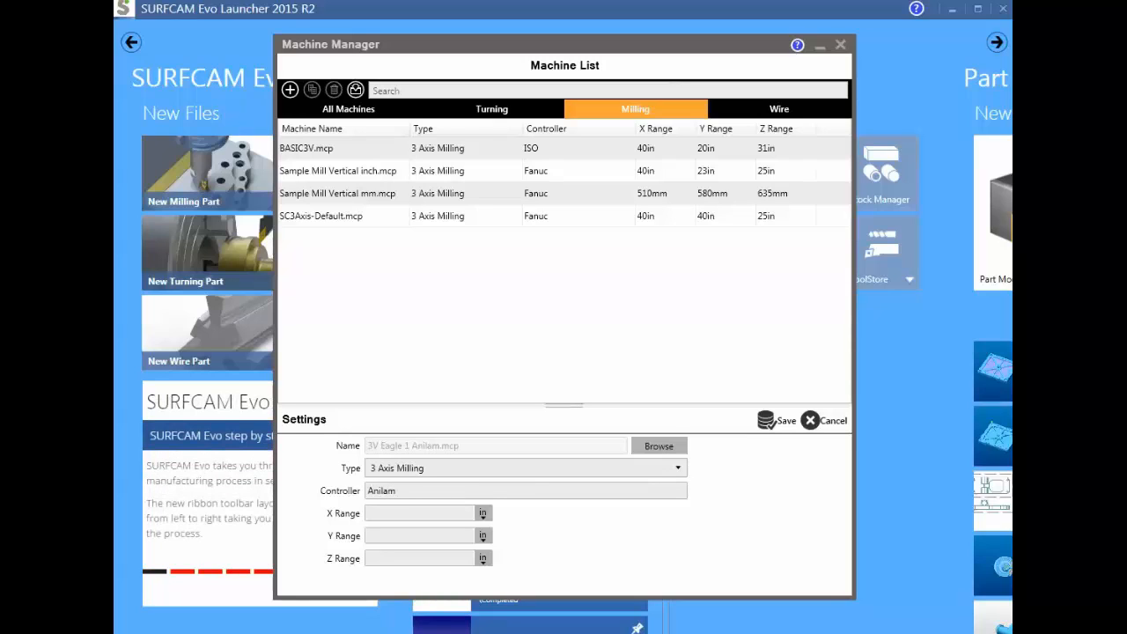
click(774, 421)
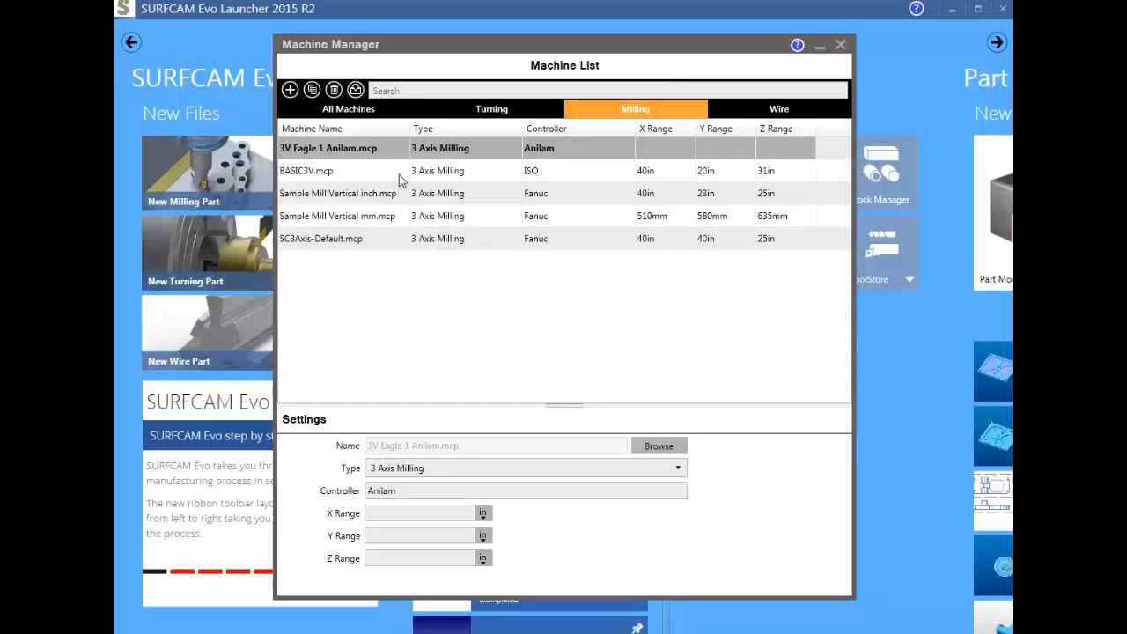
click(841, 45)
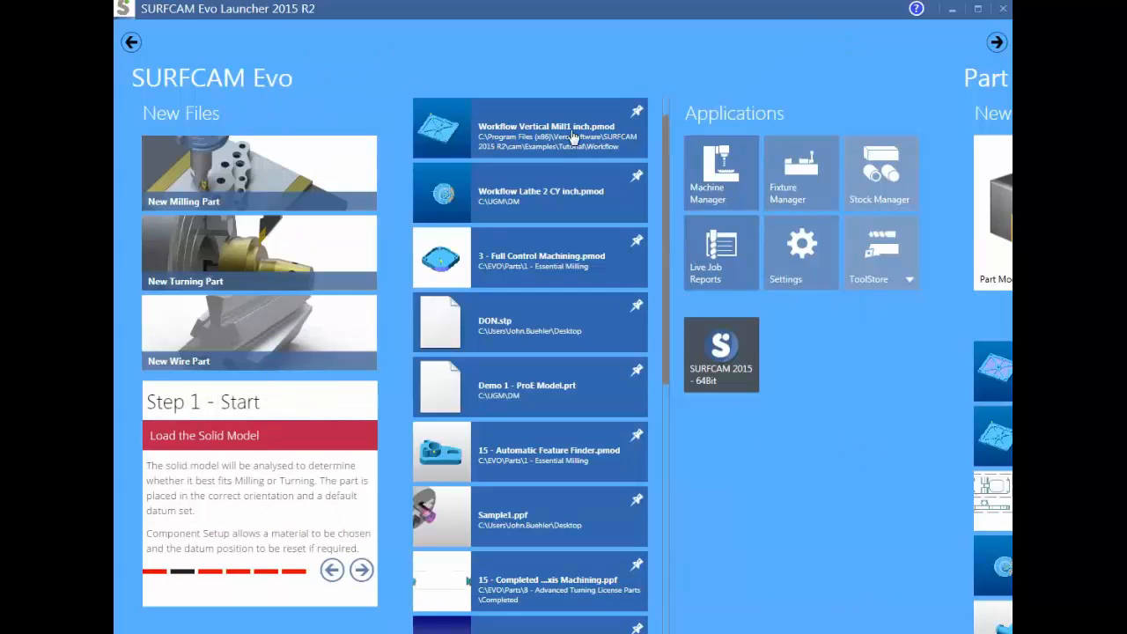
- Open the recent part Workflow Vertical Mill1 inch.pmod, collapse Component Setup and move it clear of the part
click(524, 130)
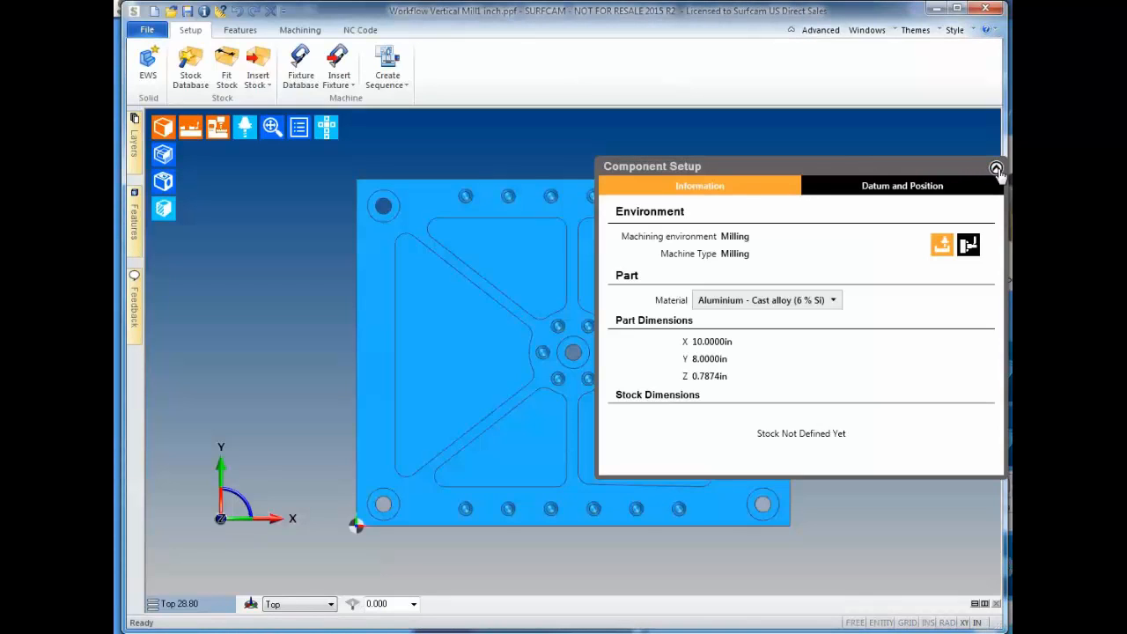
click(996, 168)
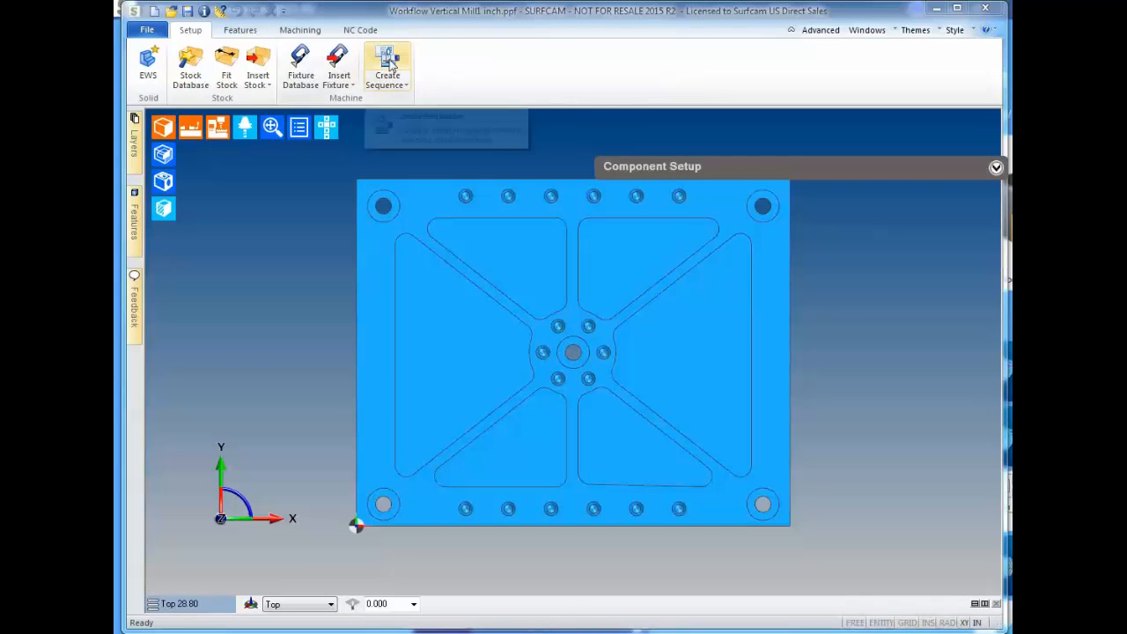
drag(721, 147, 717, 54)
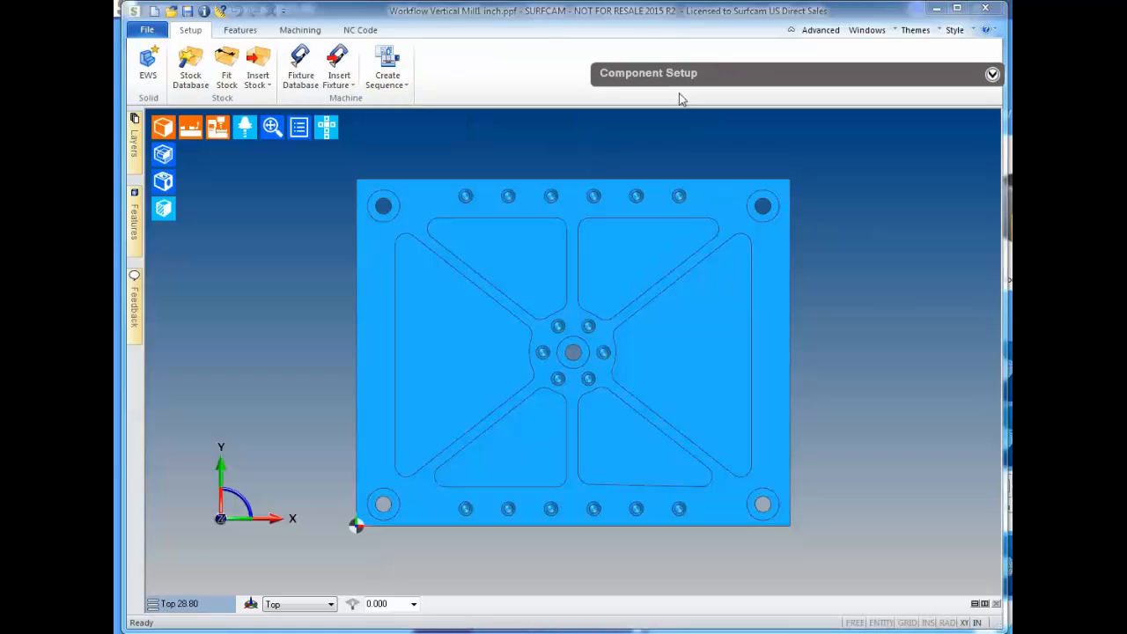
- Create a milling sequence on the 3V Eagle 1 Anilam.mcp machine, keeping the default setup options, and view the part on the machine table
click(387, 66)
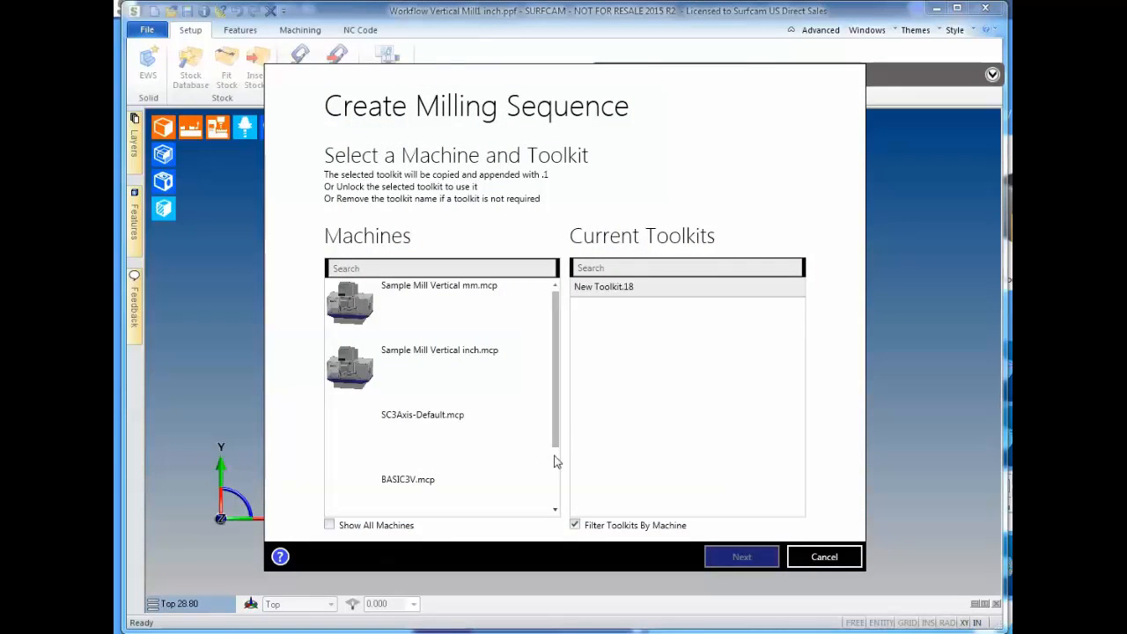
scroll(555, 436, down, 1)
scroll(555, 436, down, 1)
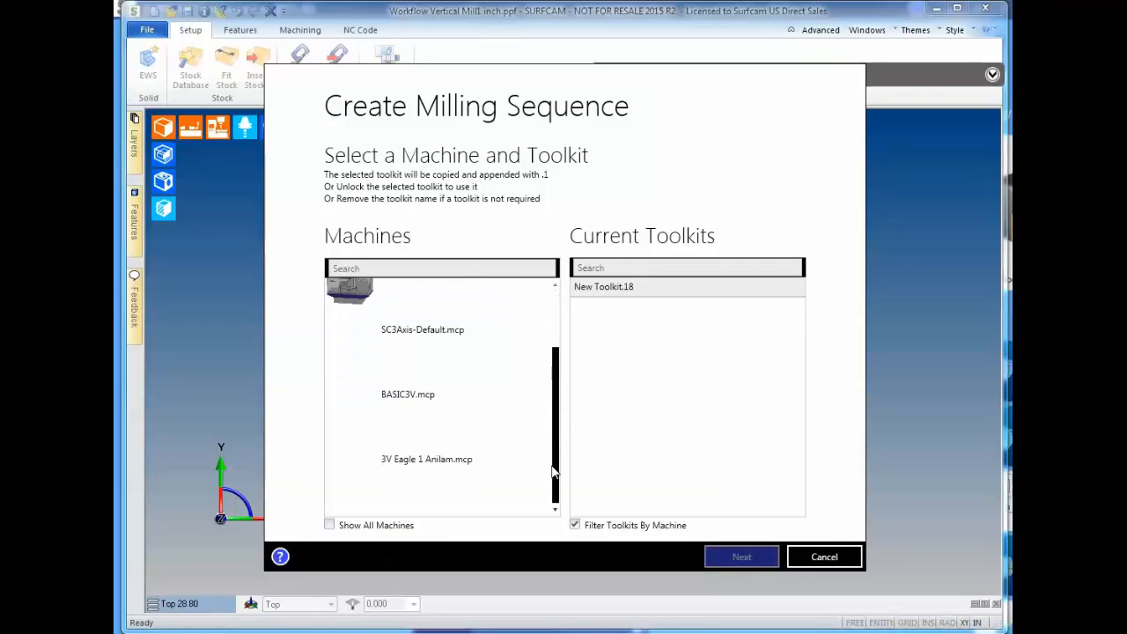
click(419, 460)
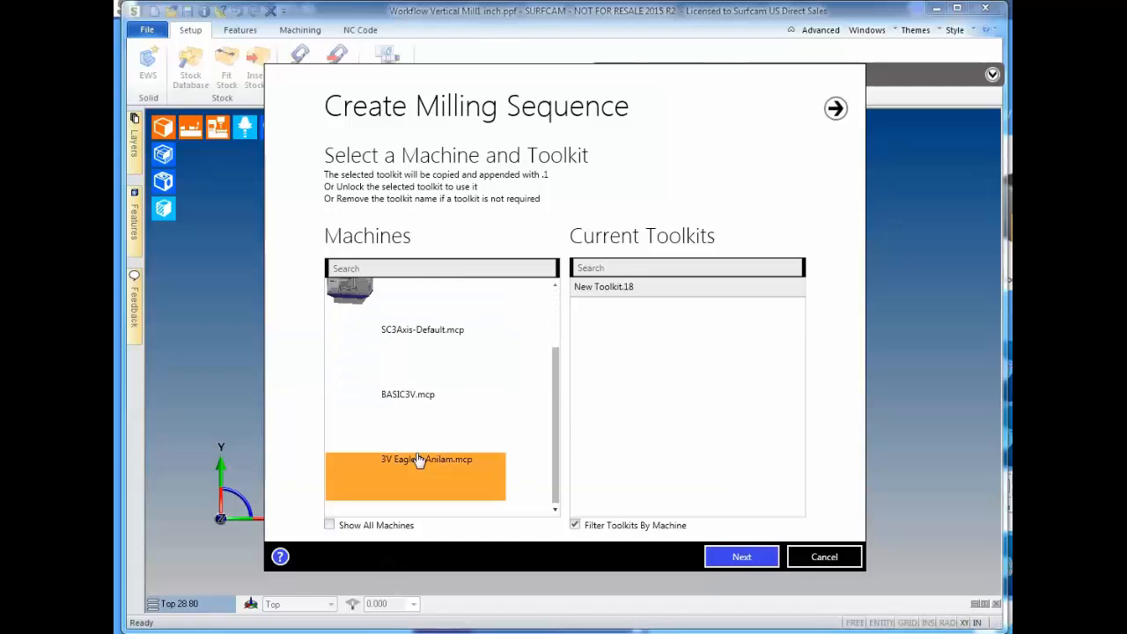
click(742, 560)
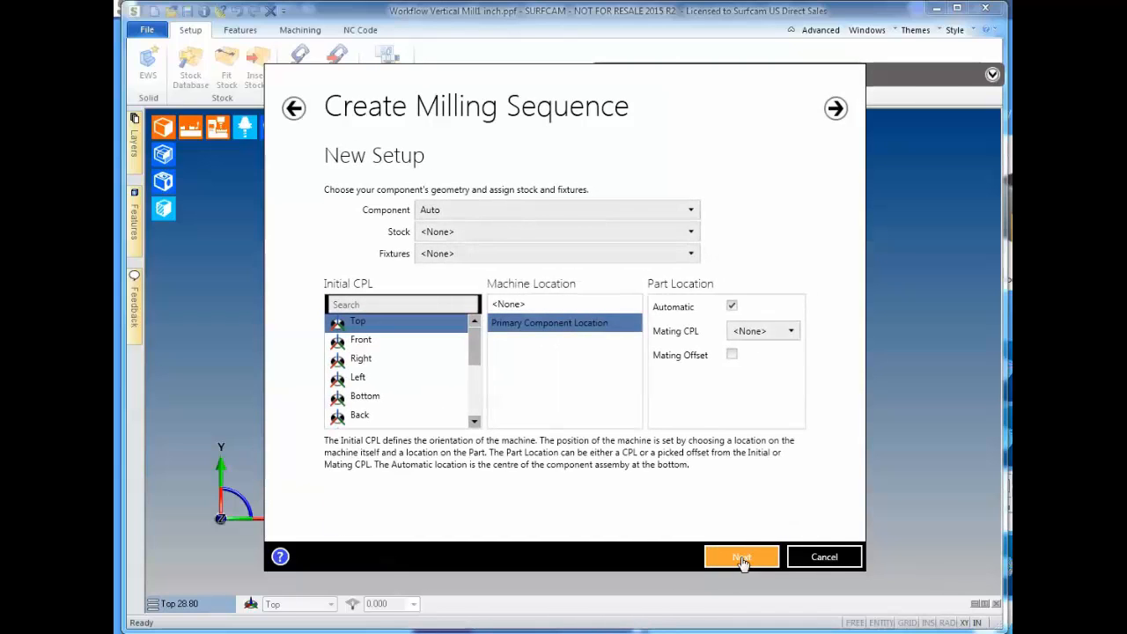
click(743, 559)
click(744, 560)
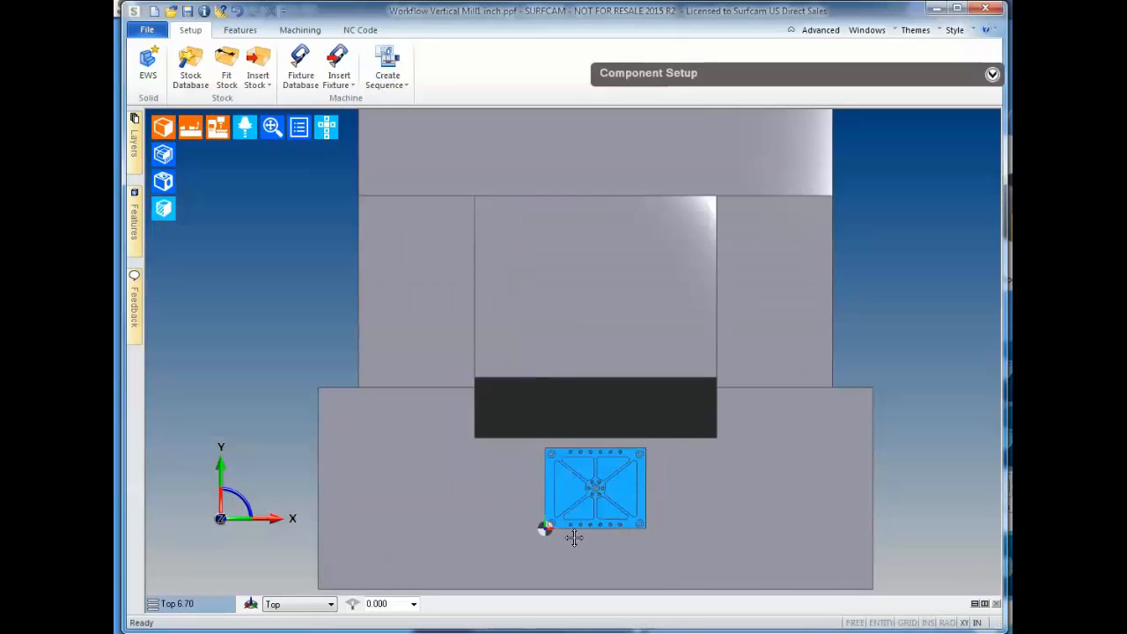
middle_drag(574, 538, 557, 488)
middle_drag(557, 488, 474, 426)
middle_drag(593, 436, 662, 478)
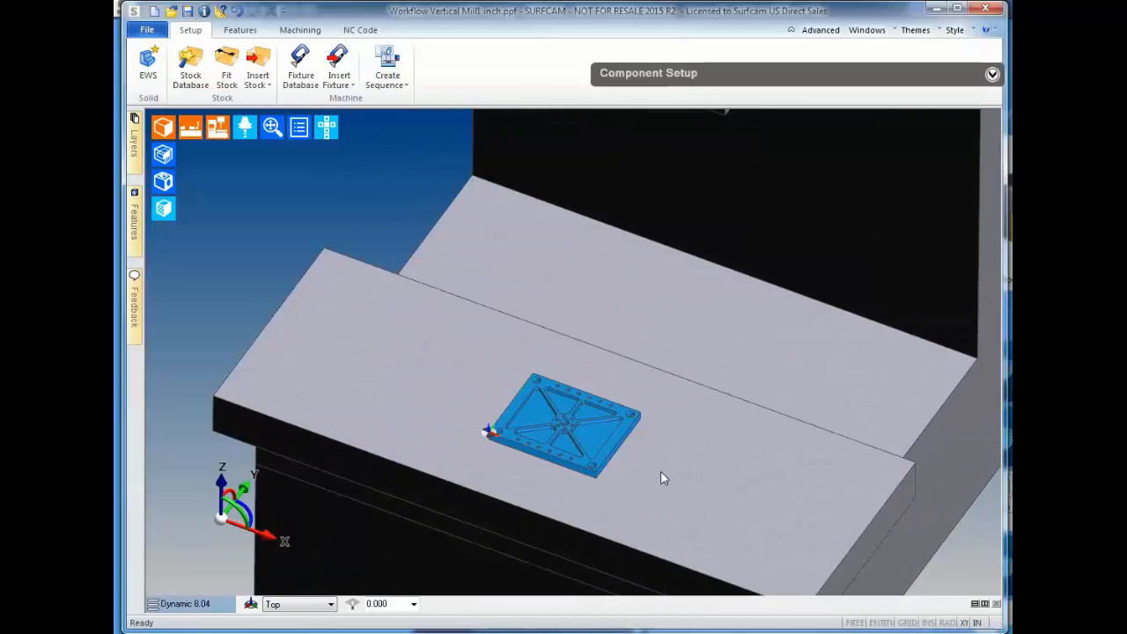